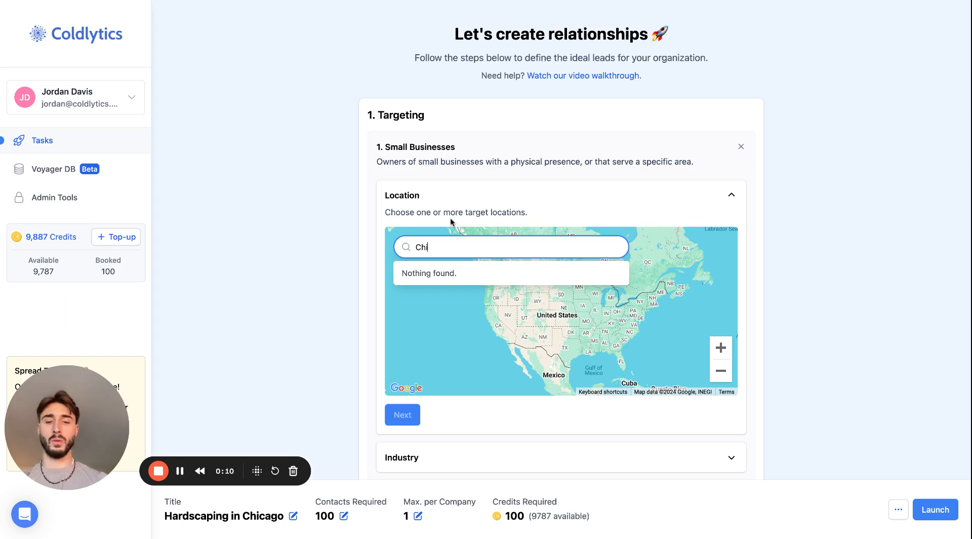
Add Chicago, IL, USA as the target location with its radius widened to about 29 miles, and proceed to the industry section
text(ago)
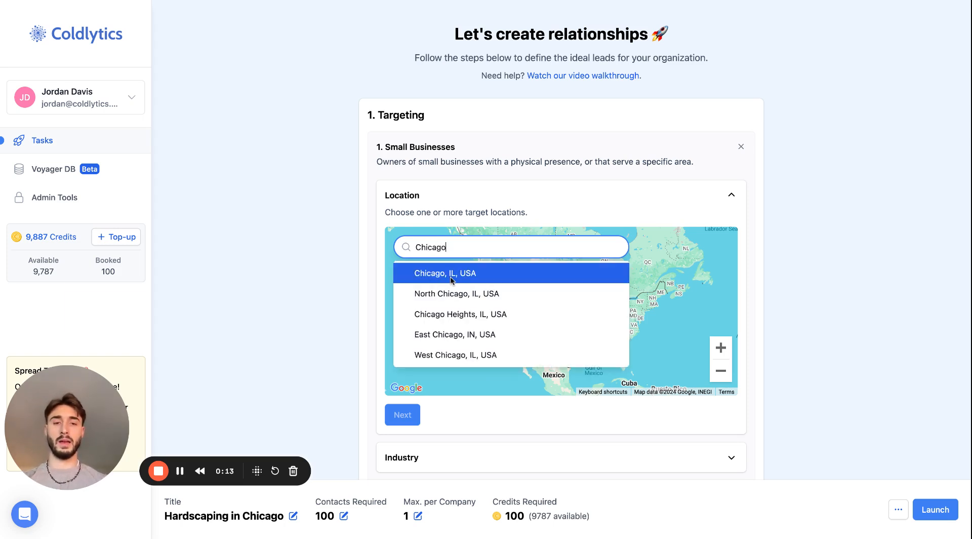
click(450, 276)
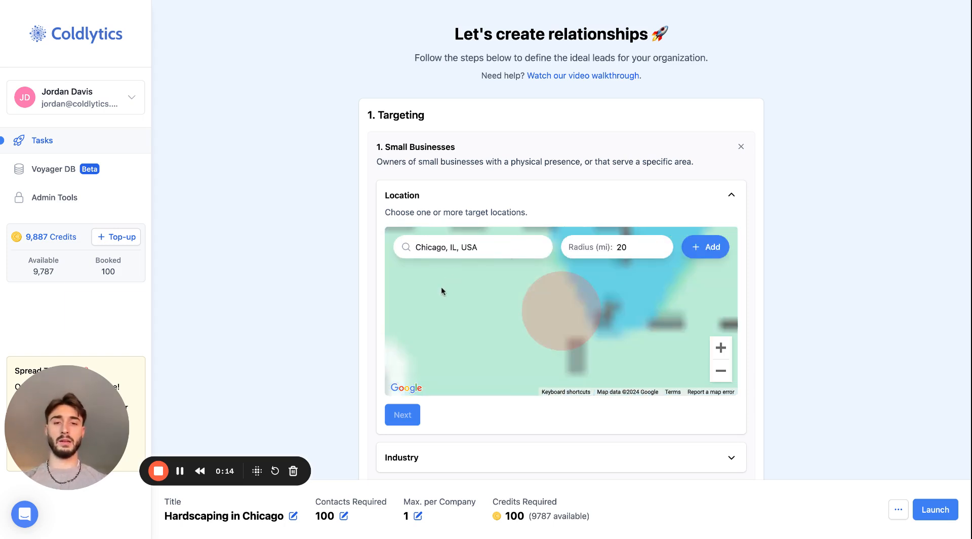
click(663, 243)
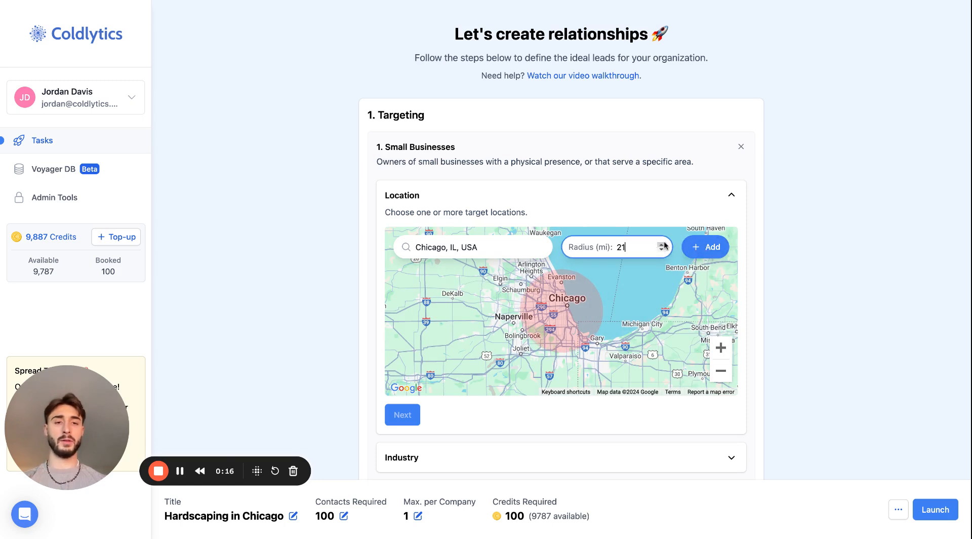
click(664, 244)
click(663, 244)
click(663, 243)
click(664, 244)
click(664, 243)
click(663, 243)
click(664, 244)
click(663, 244)
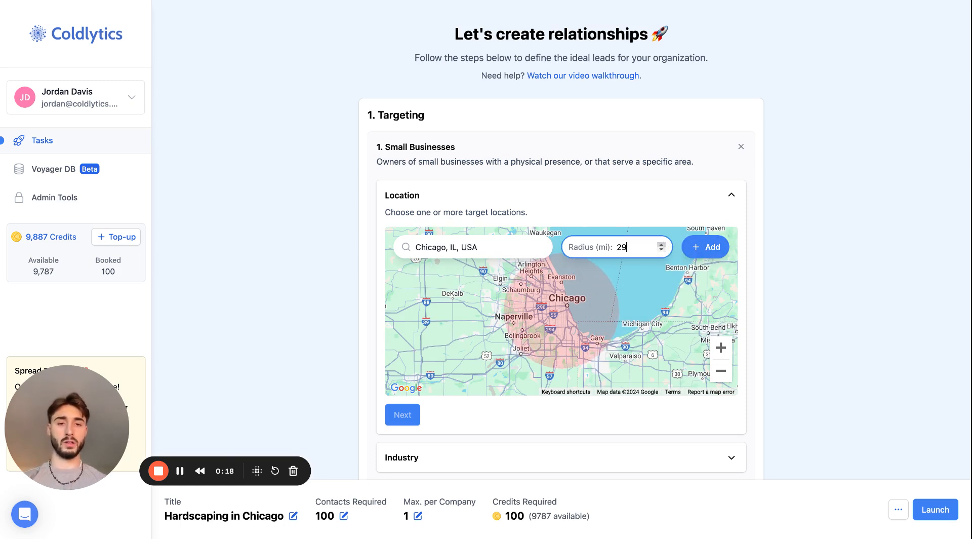
click(664, 243)
click(706, 246)
click(403, 454)
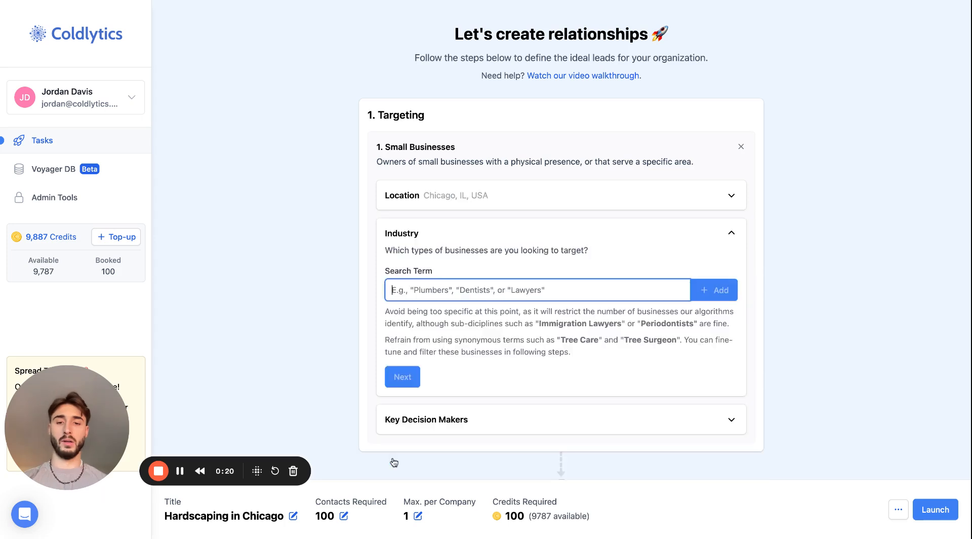
Add "Hardscaping" as the target industry search term and proceed to the key decision makers
scroll(394, 462, down, 2)
text(H)
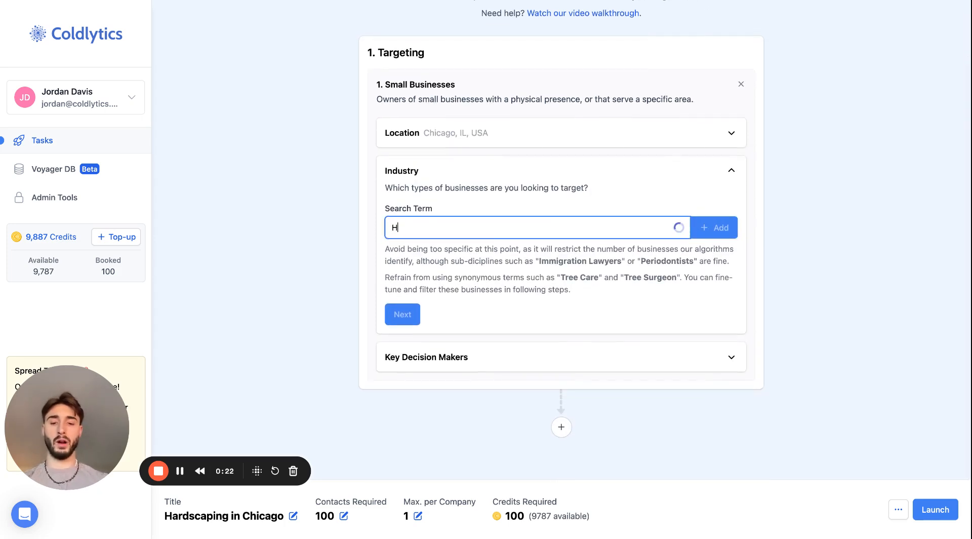
text(ardscapes)
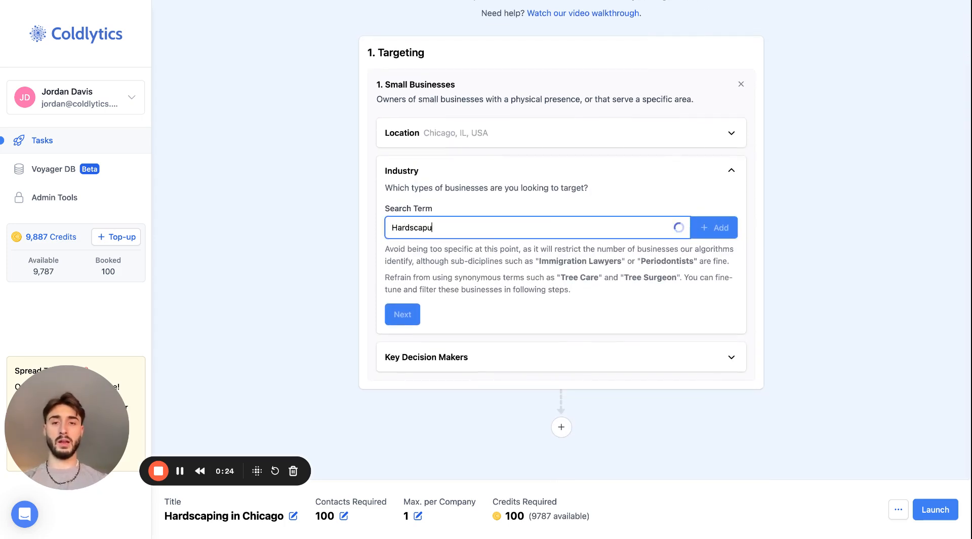
key(BackSpace)
key(BackSpace)
text(ing)
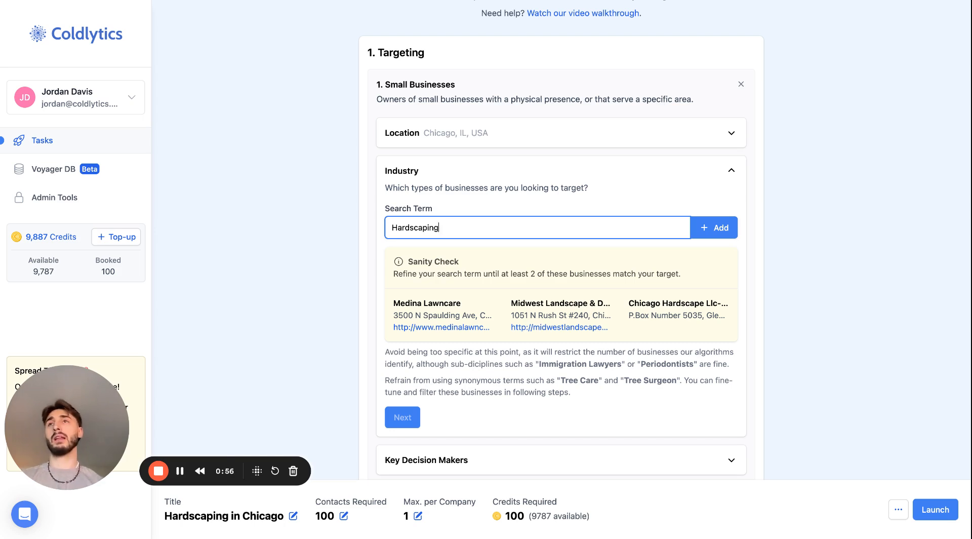
click(711, 229)
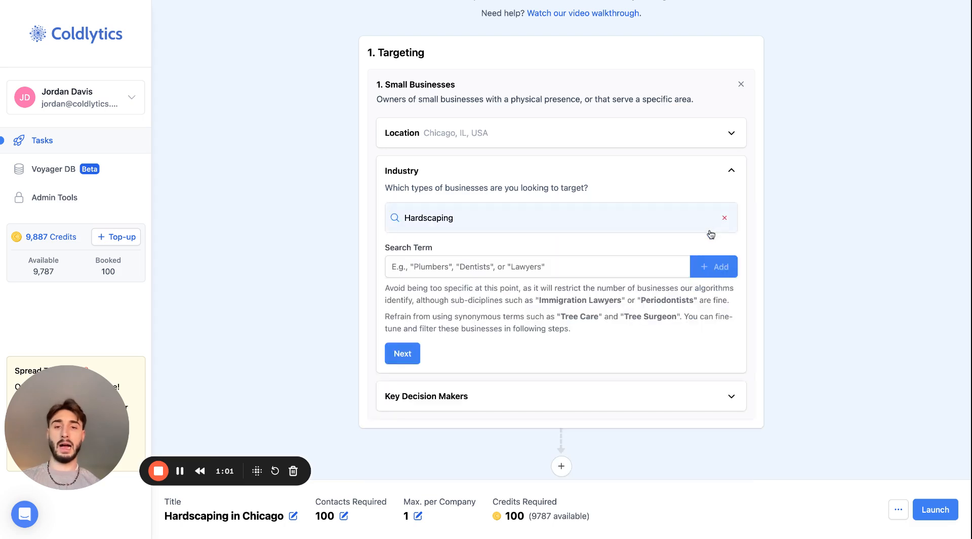
click(400, 355)
Choose Owners/Founders and Directors & Executives as the key decision makers' seniority levels and complete the targeting
click(451, 277)
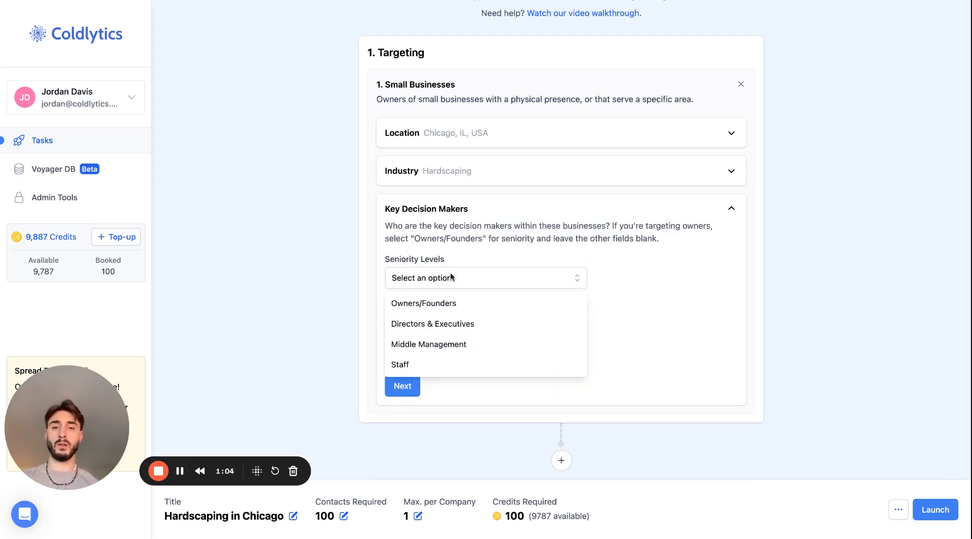
click(469, 302)
click(451, 310)
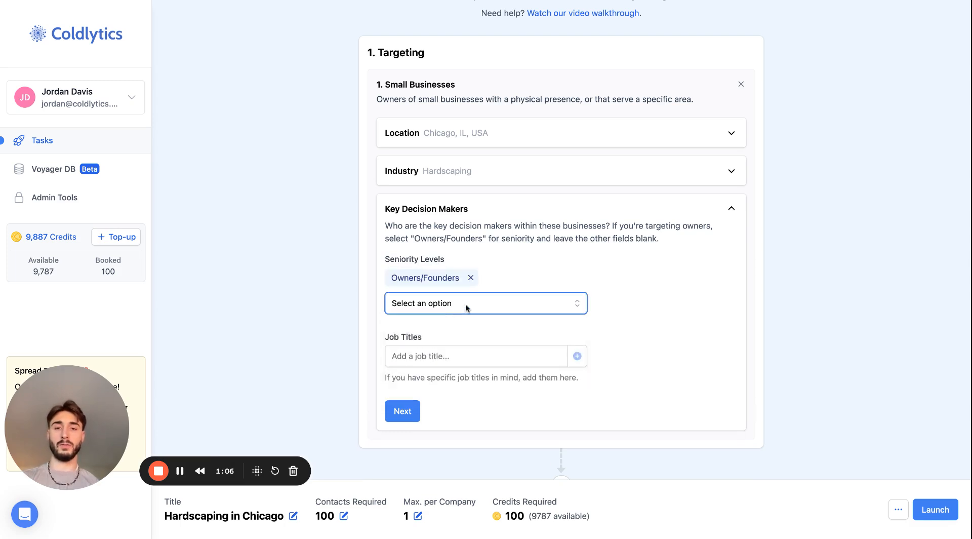
click(466, 306)
click(464, 328)
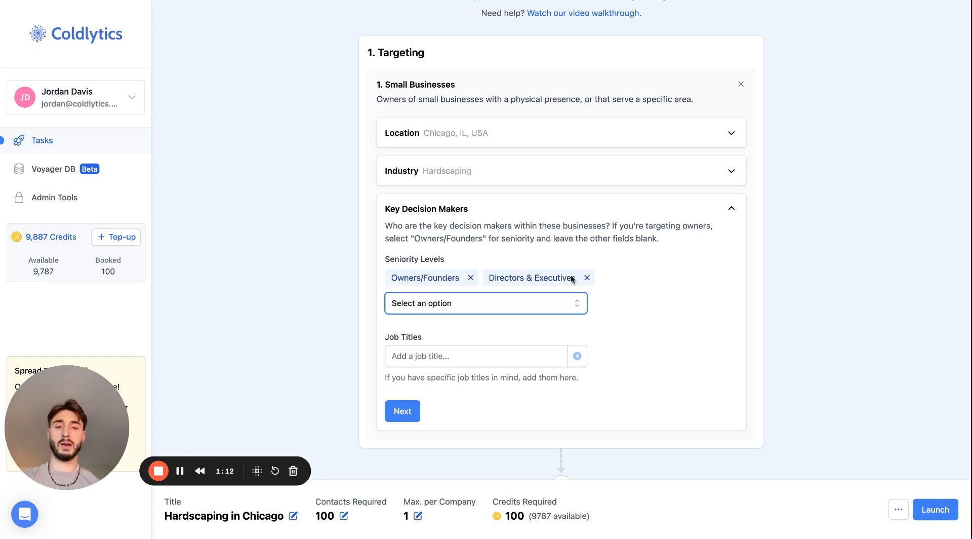
click(404, 411)
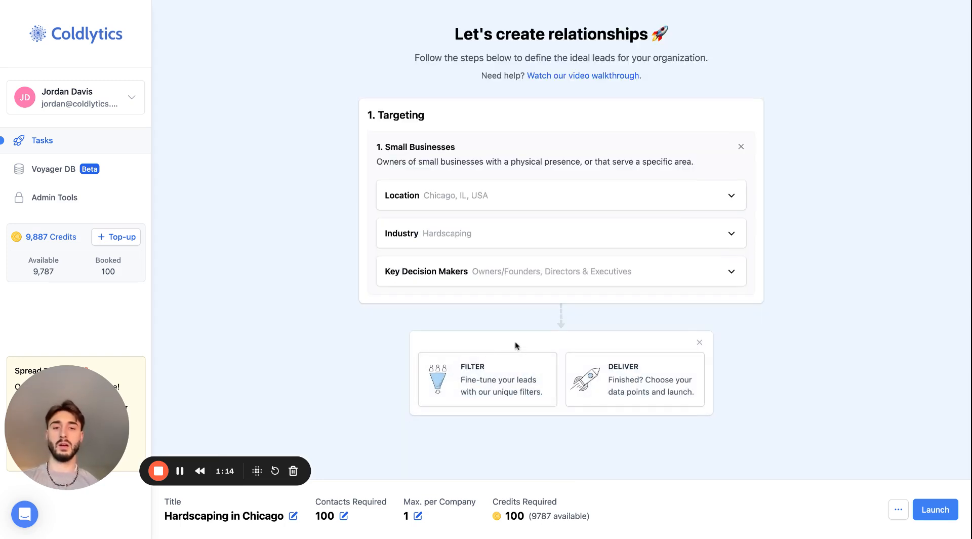
Add a firmographic Google Reviews filter with a minimum review score of 3 and a maximum of 5
click(509, 372)
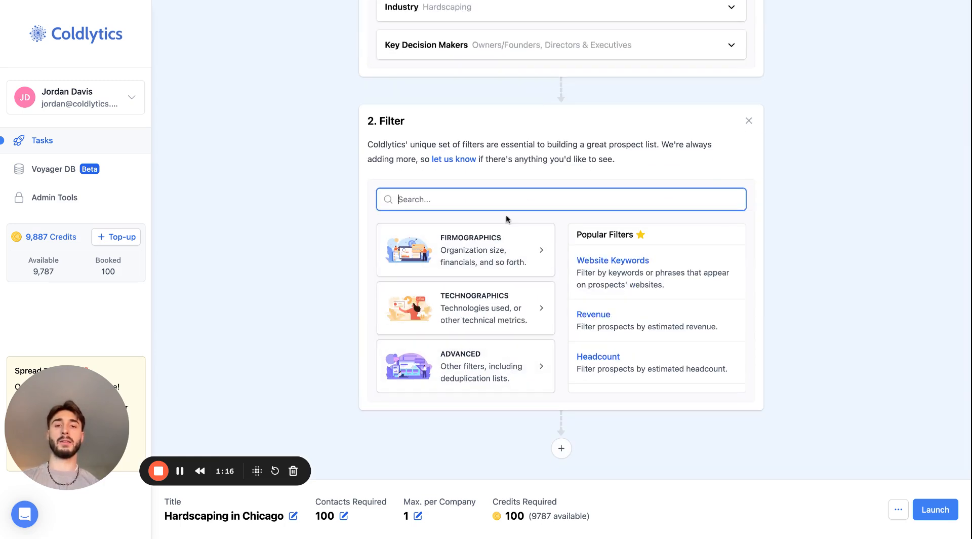
click(496, 237)
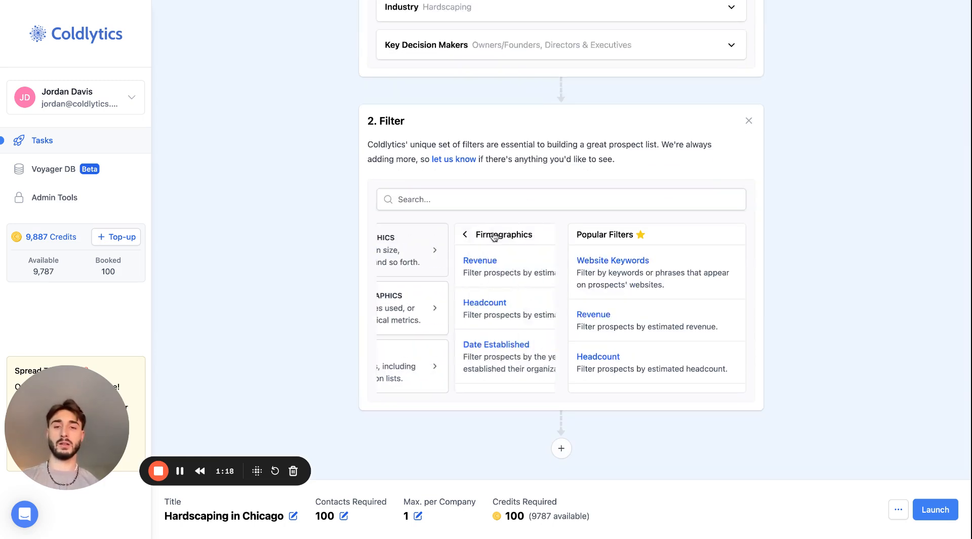
scroll(416, 330, down, 3)
click(416, 331)
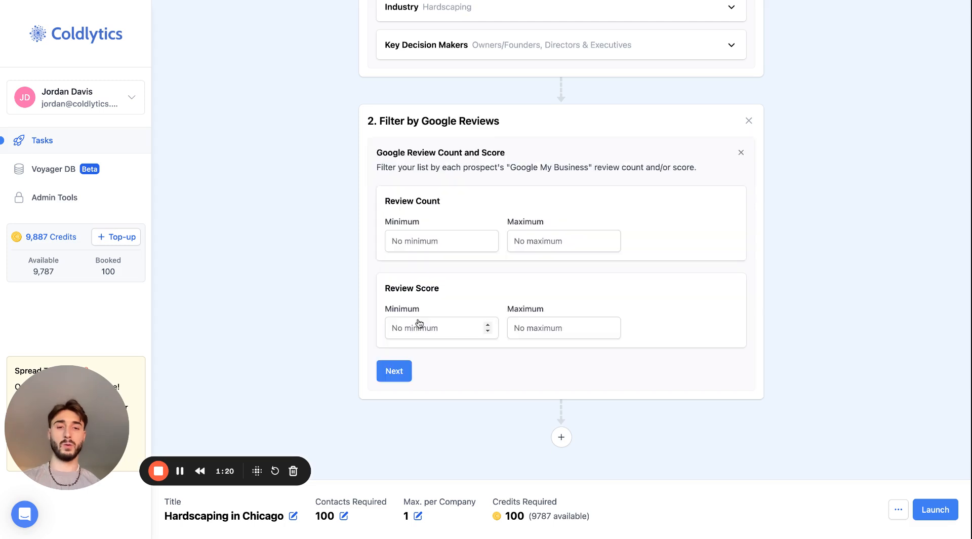
click(414, 327)
text(3)
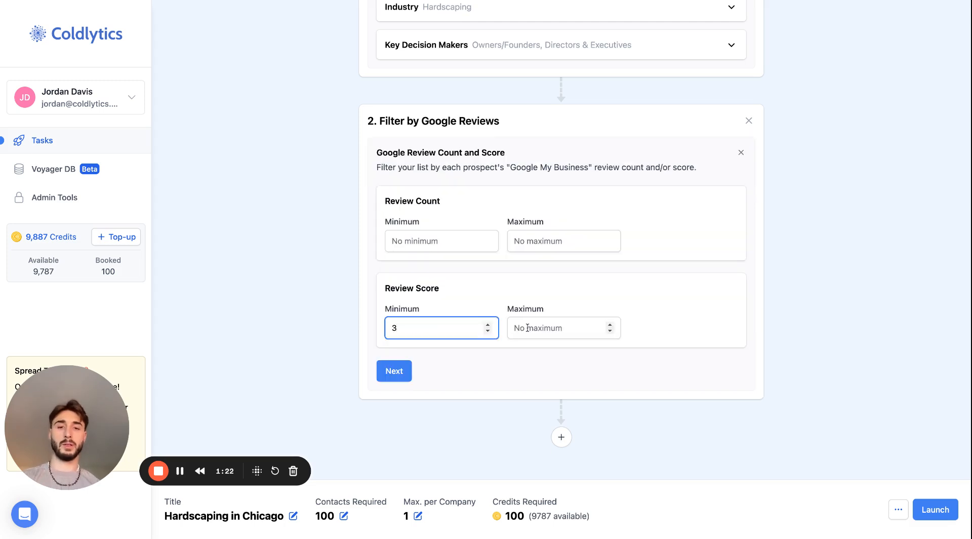
click(608, 329)
text(5)
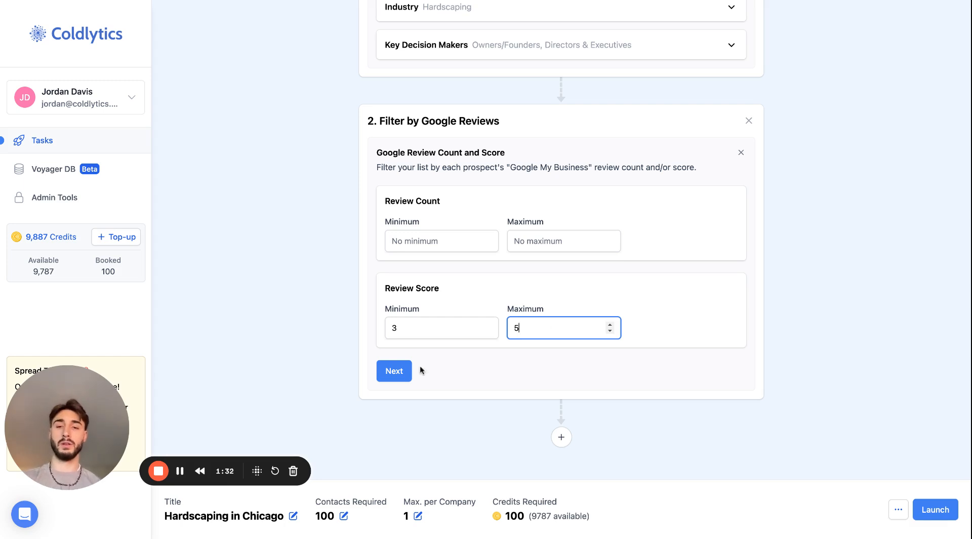
click(396, 375)
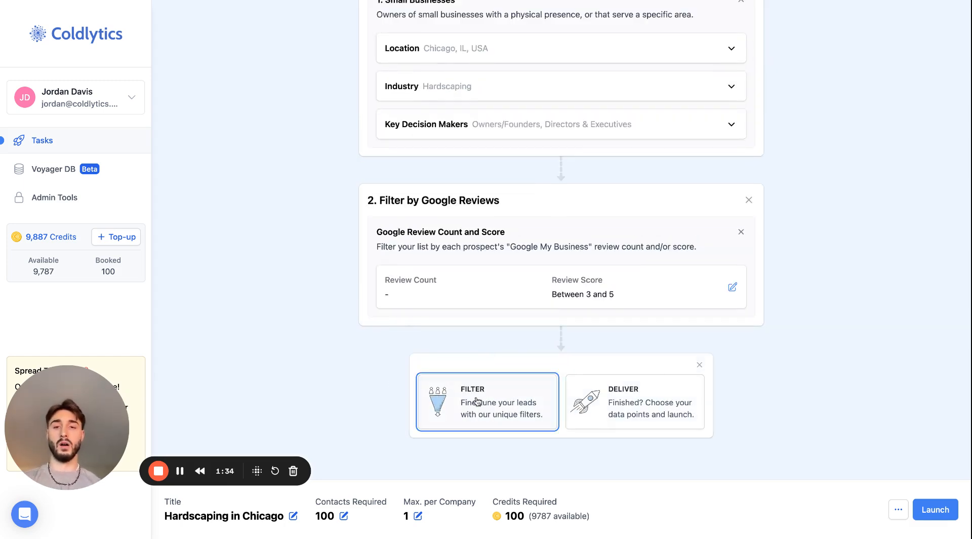
Add a technographic Page Speed filter that starts from 6,000 ms
click(477, 402)
click(485, 230)
scroll(485, 311, down, 1)
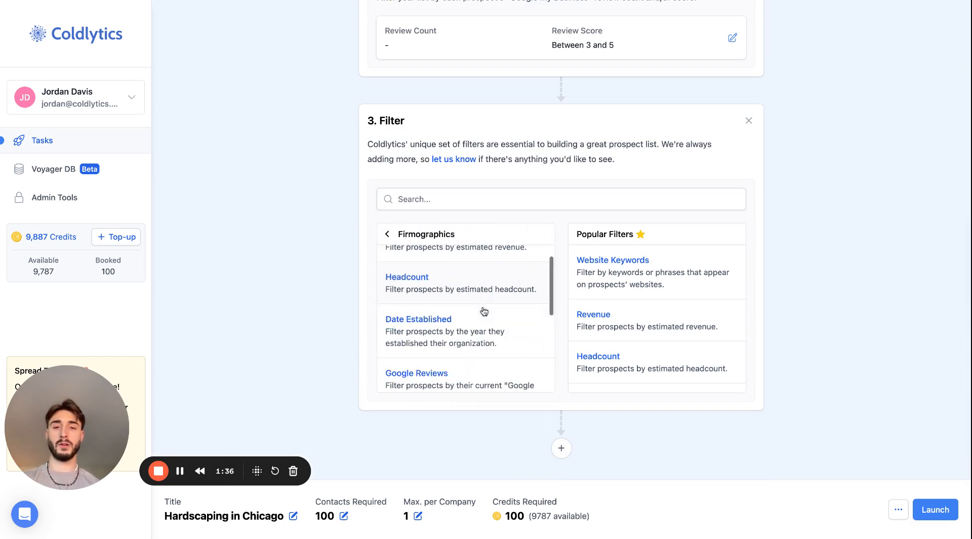
scroll(484, 312, down, 4)
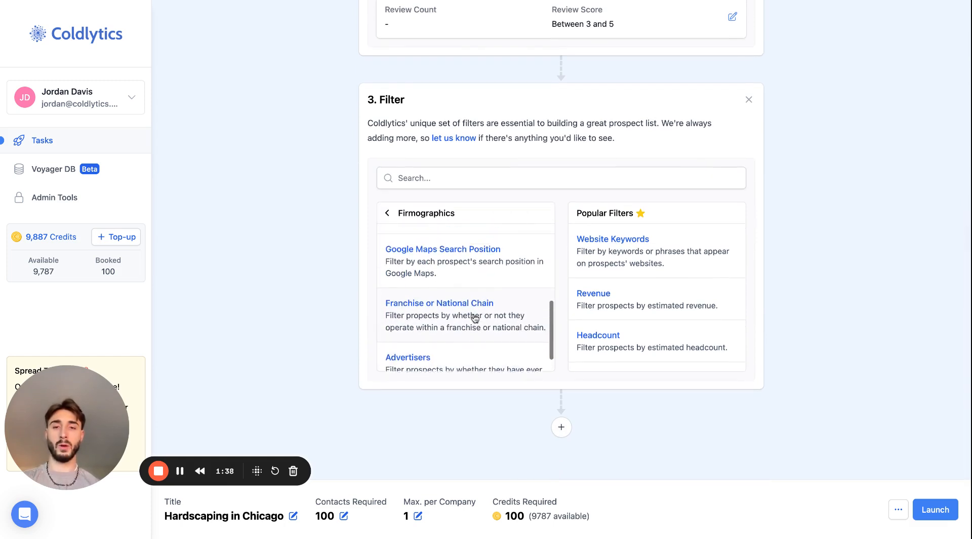
scroll(475, 314, up, 4)
click(387, 212)
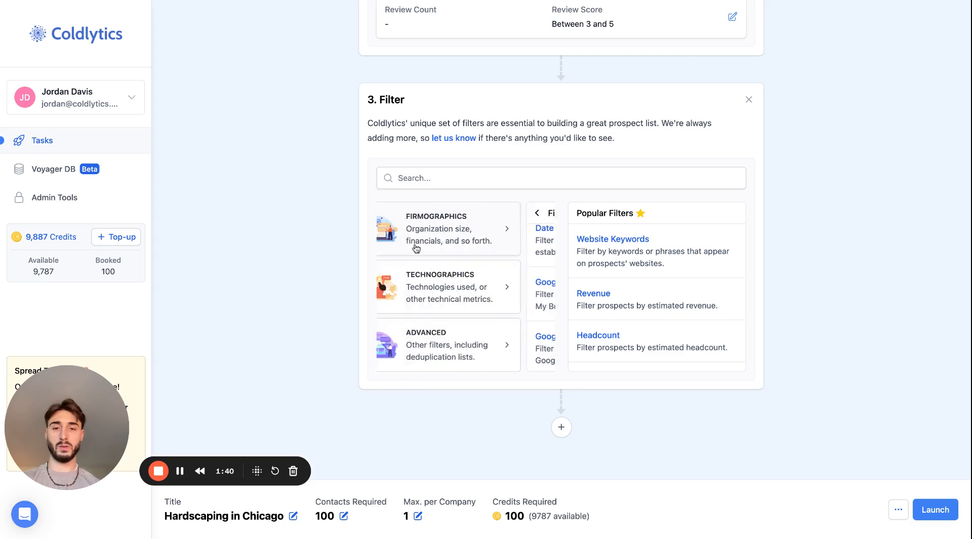
click(431, 292)
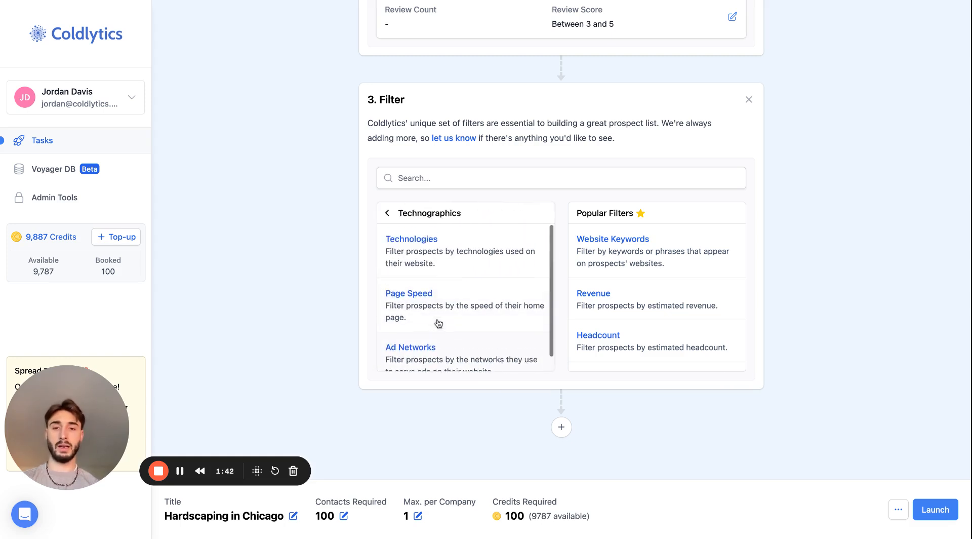
click(439, 323)
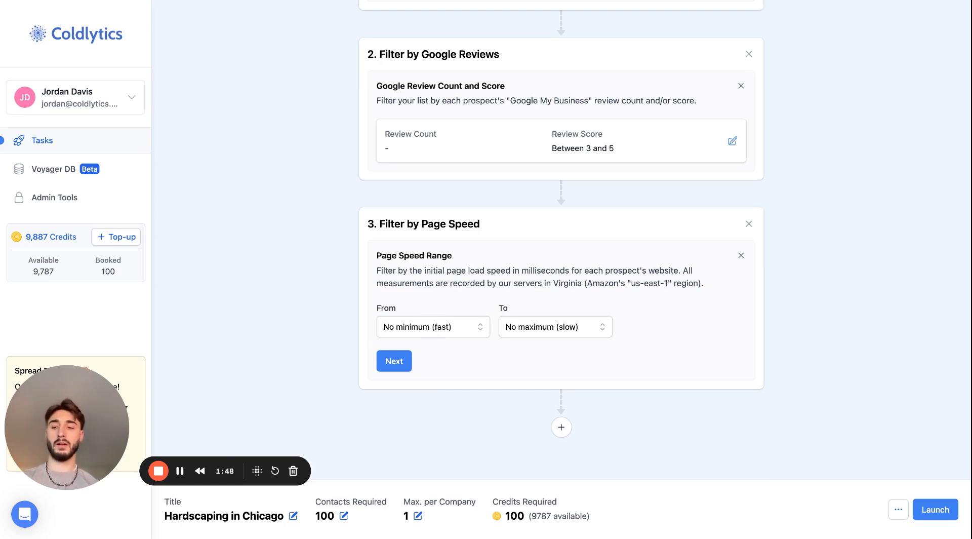
click(420, 327)
scroll(414, 399, down, 3)
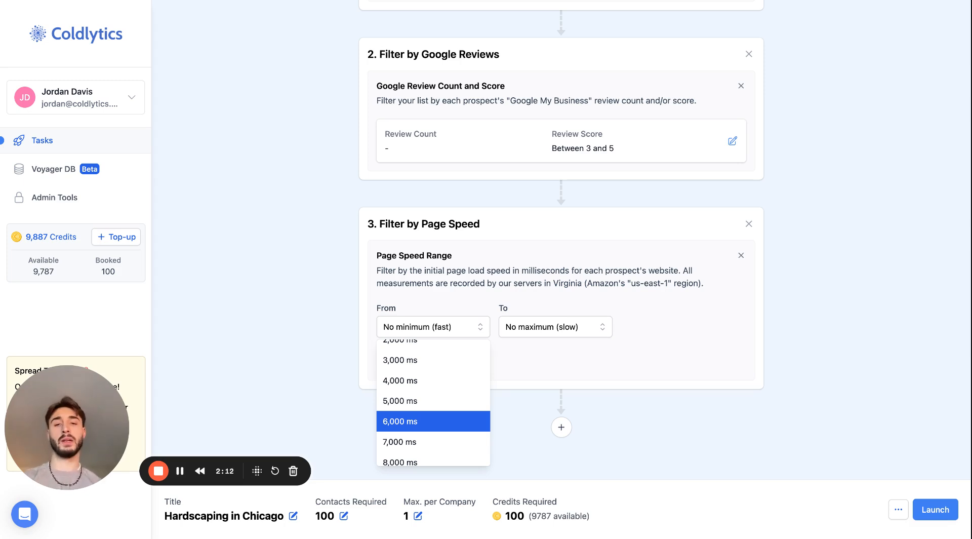
click(399, 421)
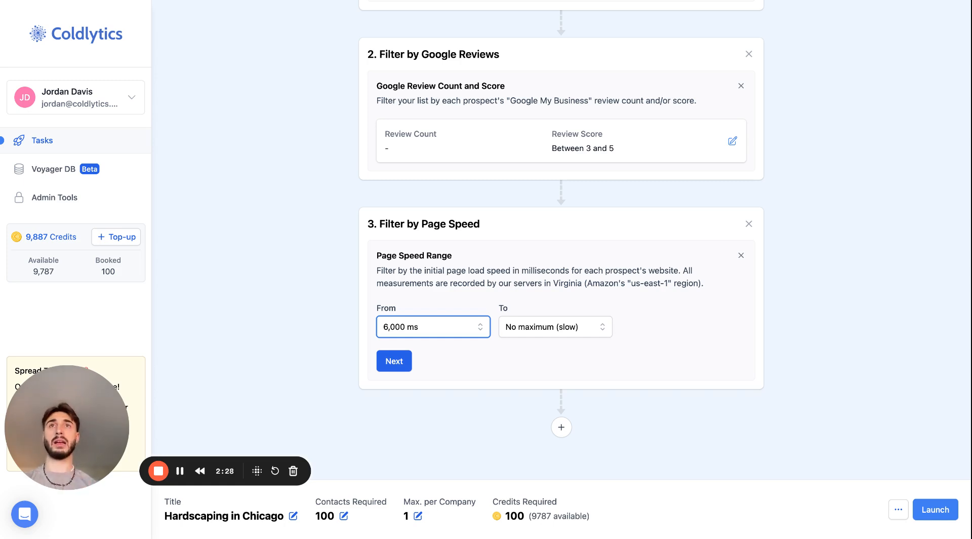
click(406, 355)
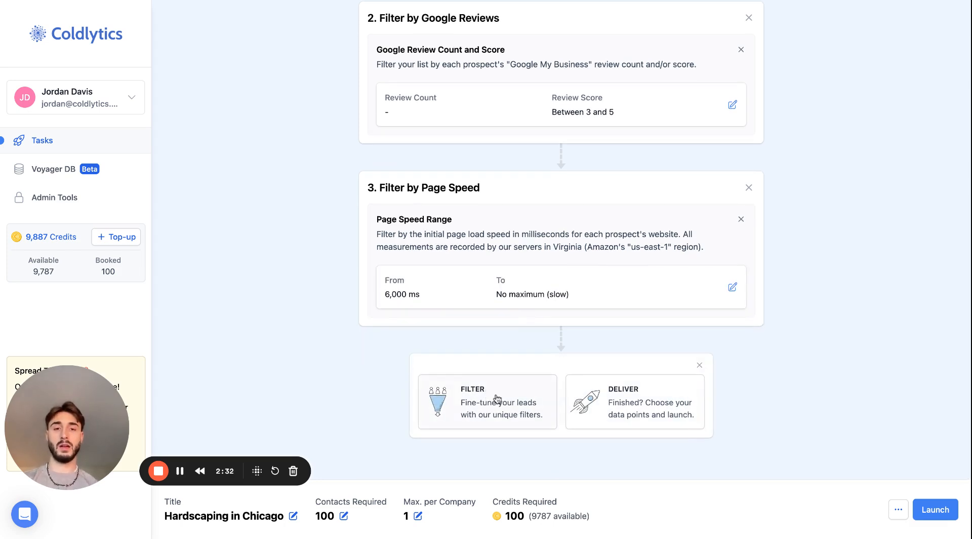
Add the Deliver stage and reset its auto-selected data points
click(633, 397)
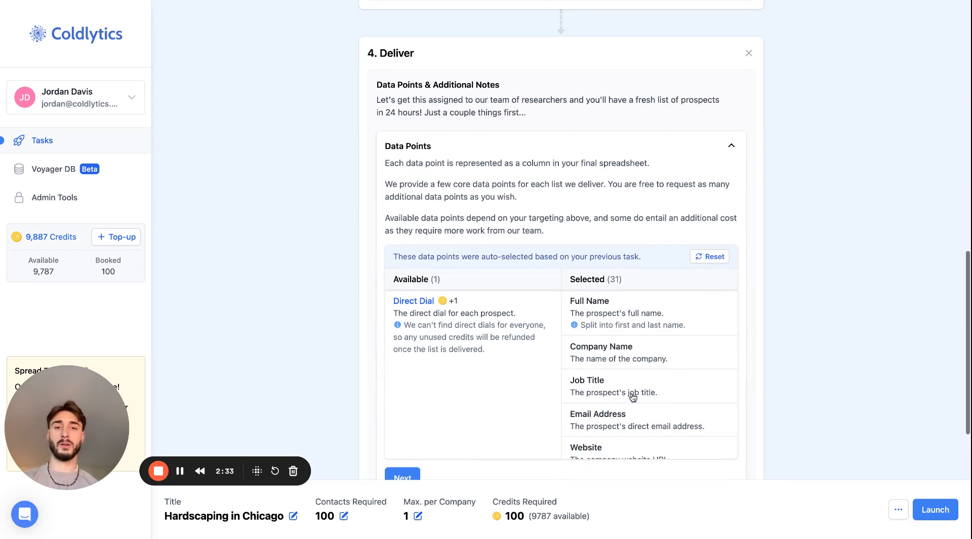
click(709, 257)
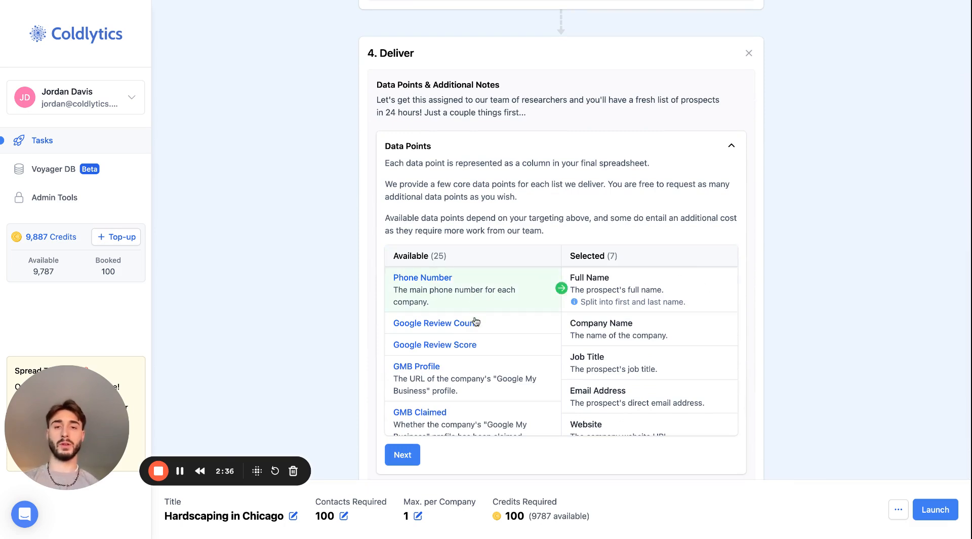
Include Phone Number, Google Review Count, Google Review Score, GMB Profile and GMB Claimed in the selected data points
click(489, 289)
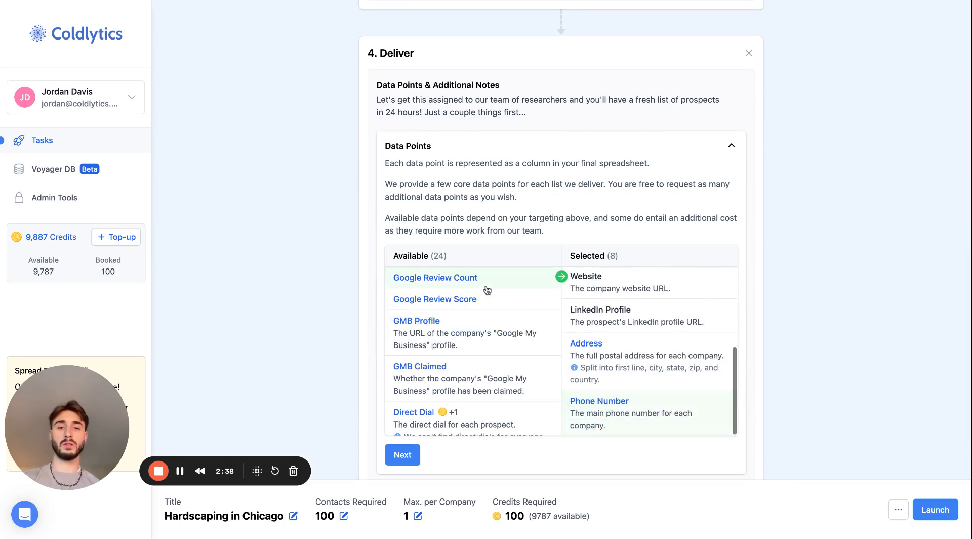
scroll(649, 323, down, 1)
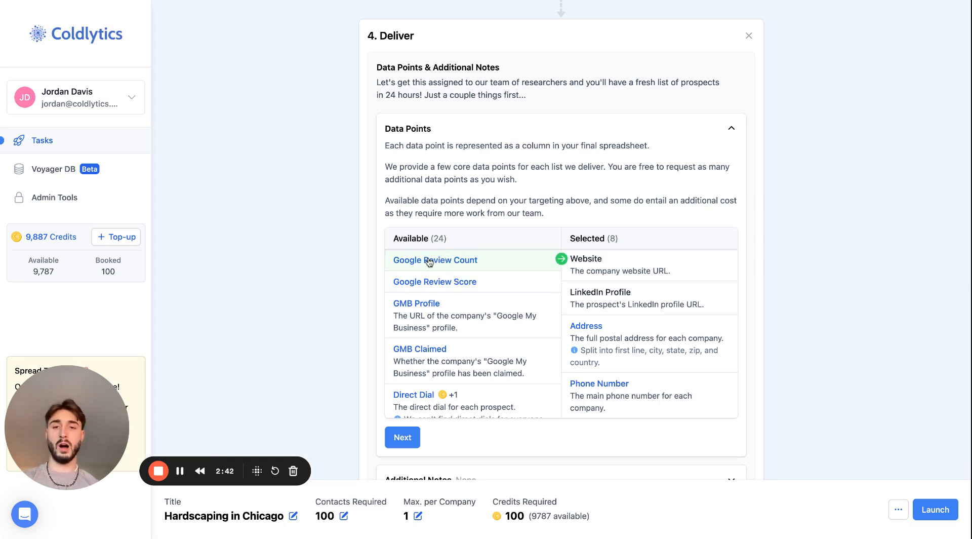
click(468, 262)
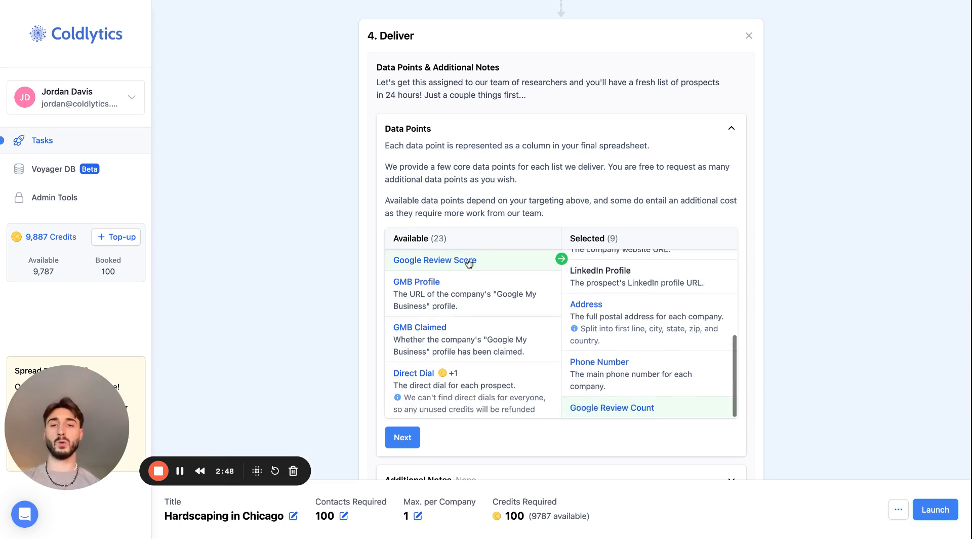
click(469, 262)
click(484, 263)
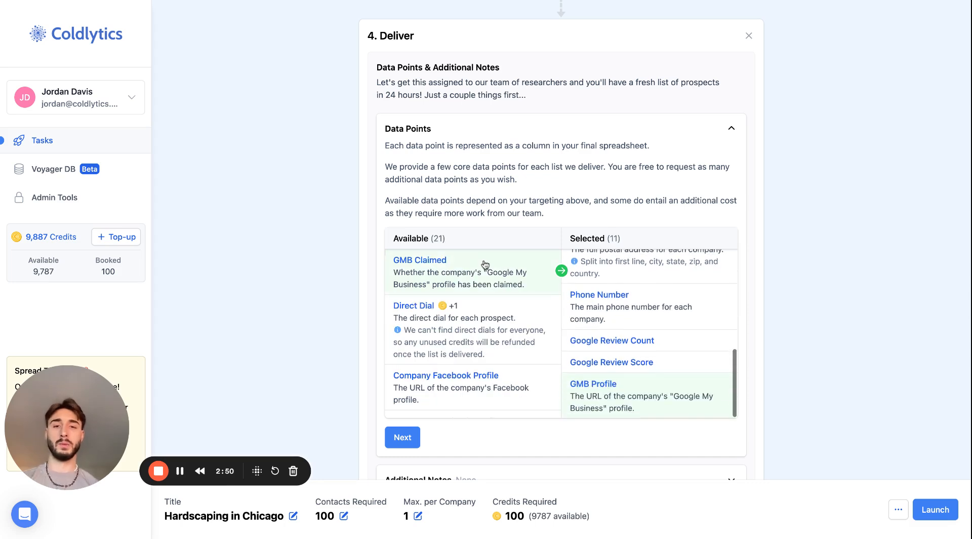
click(469, 268)
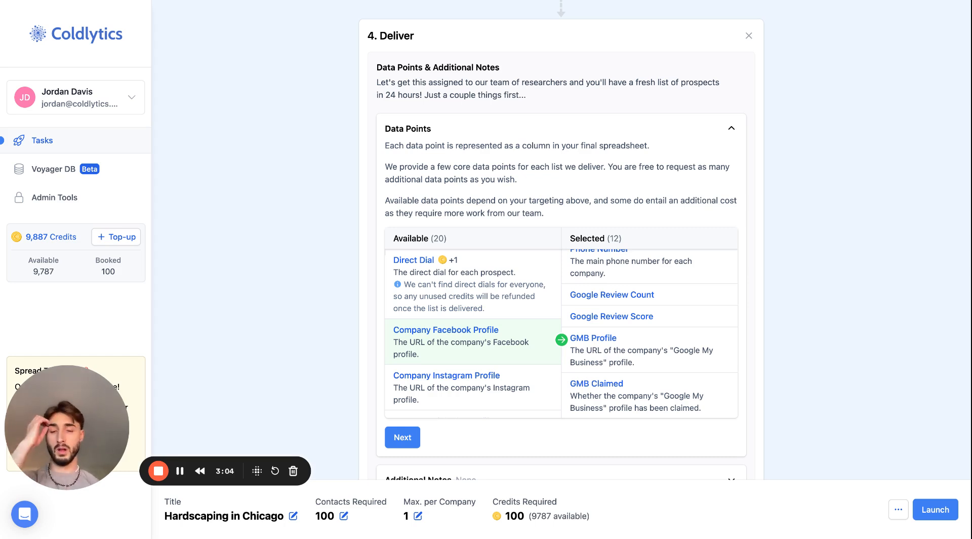
Add the company's Facebook, Instagram, LinkedIn, TikTok and Twitter profiles to the selected data points
click(471, 347)
click(471, 345)
click(471, 344)
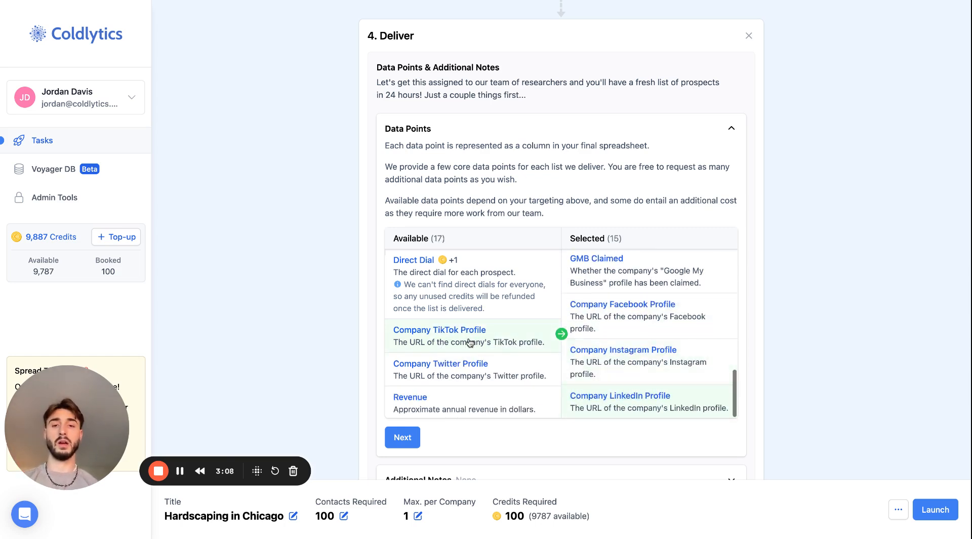
click(470, 343)
click(470, 343)
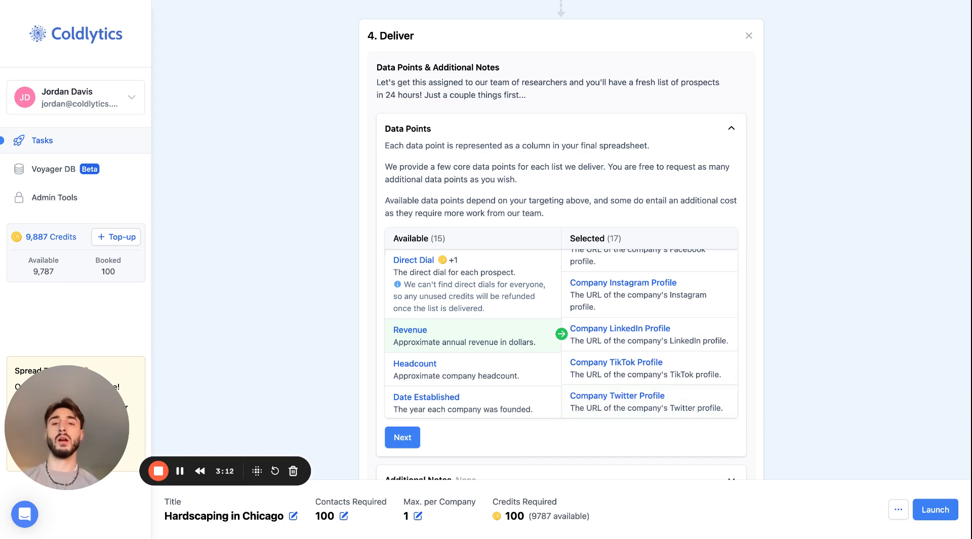
Add the company data points Revenue, Headcount and Date Established to the delivery list
click(459, 343)
click(458, 343)
click(459, 344)
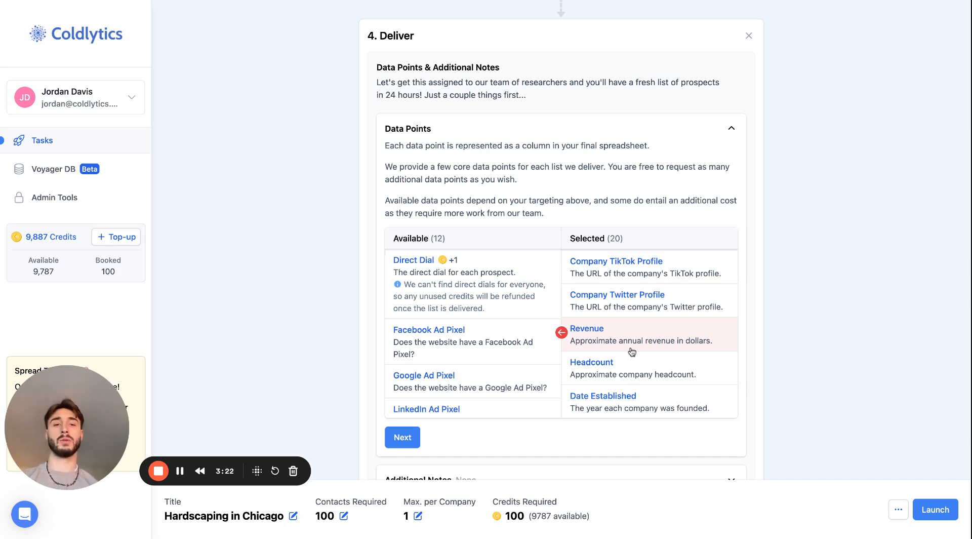
Include the Facebook, Google, LinkedIn and TikTok Ad Pixel data points in the delivery
click(425, 331)
click(425, 332)
click(426, 333)
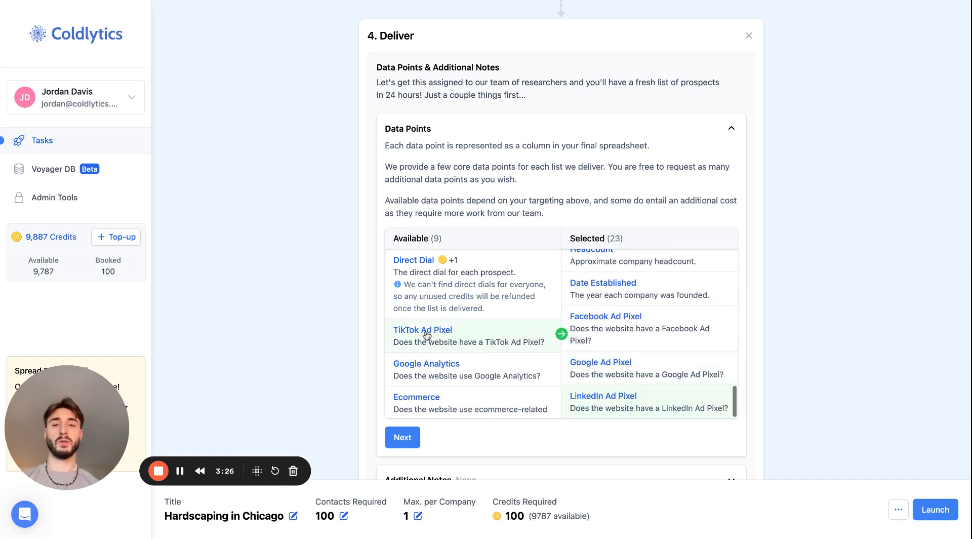
click(426, 334)
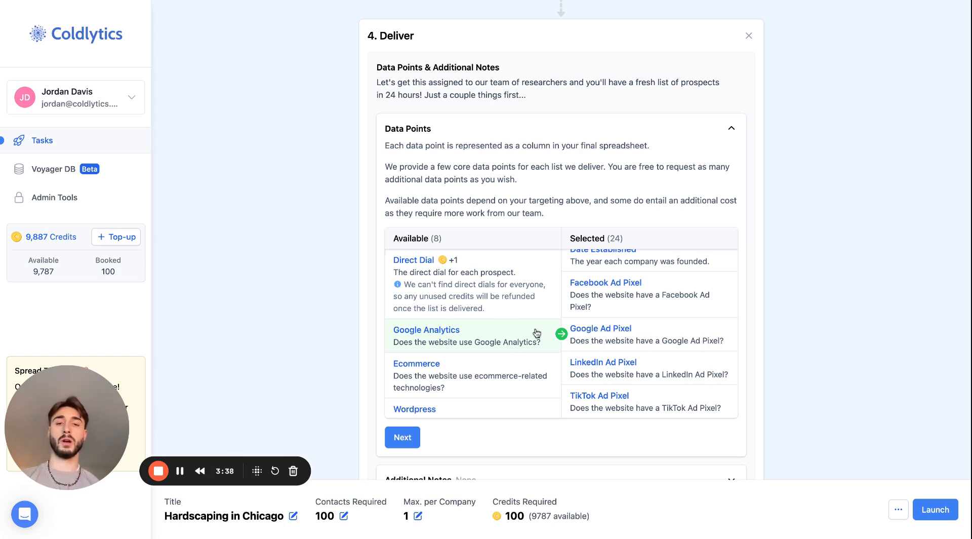
Include the website technology data points Google Analytics, Ecommerce and Wordpress
click(479, 336)
click(477, 338)
click(471, 340)
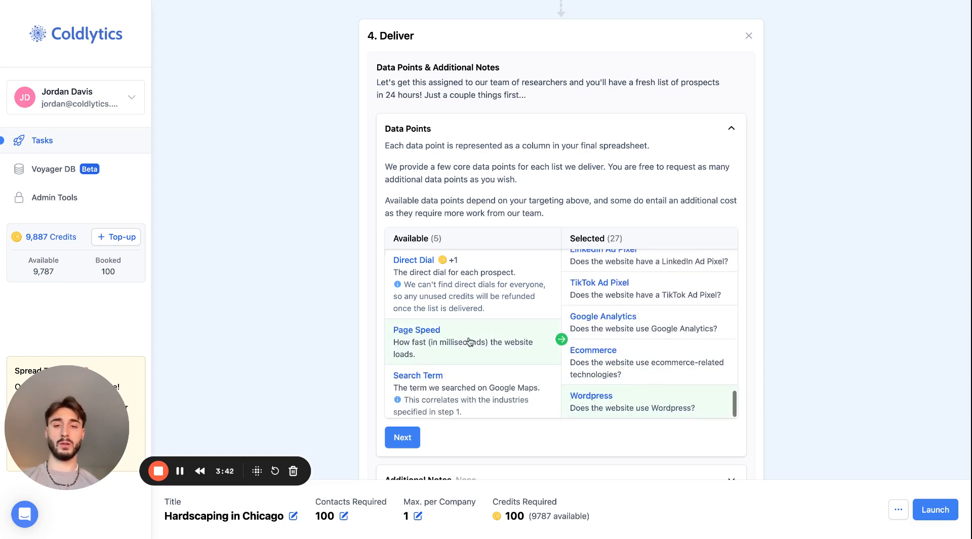
Include Page Speed, Search Term, Search Position and every other remaining data point except Direct Dial
click(470, 342)
click(467, 341)
click(466, 347)
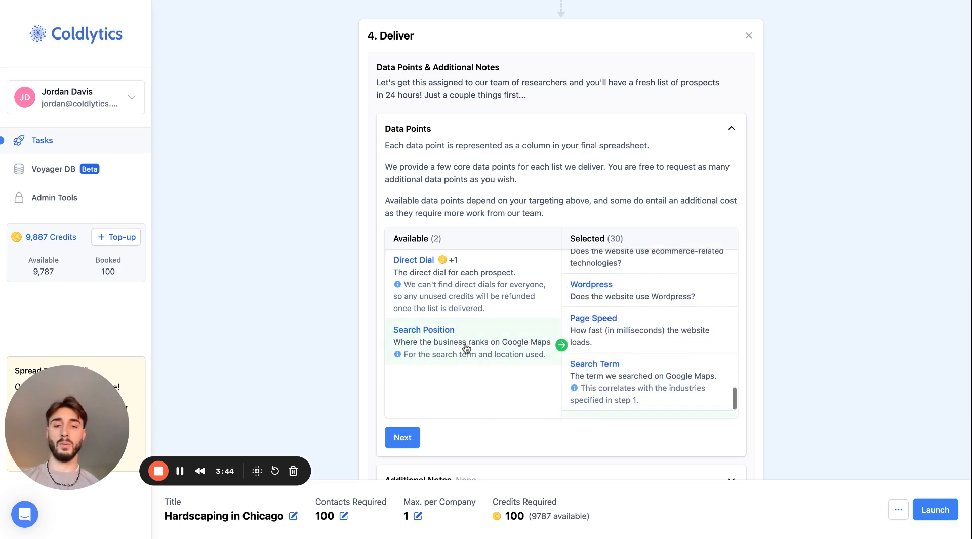
click(466, 346)
scroll(643, 329, up, 4)
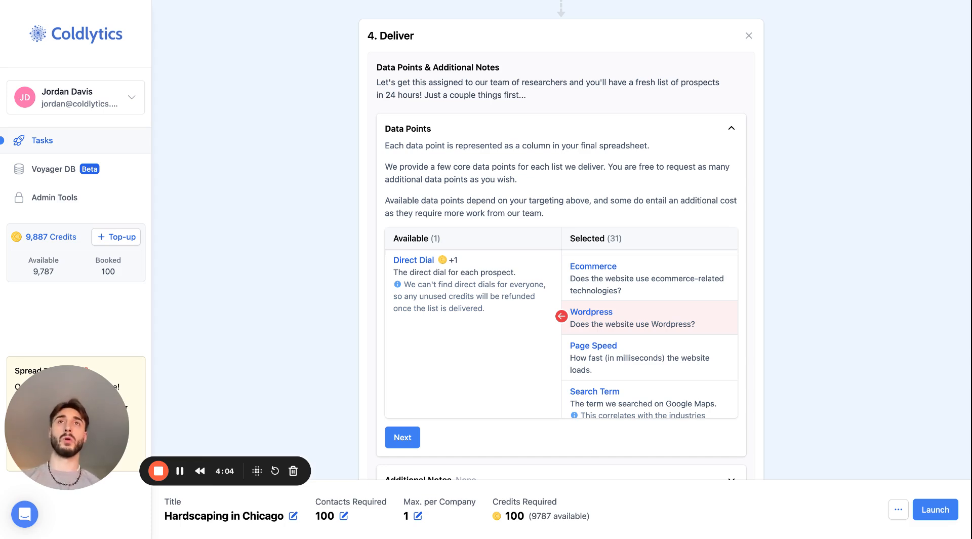
Finish the Deliver stage without additional notes and save the Hardscaping in Chicago task as a draft
click(402, 437)
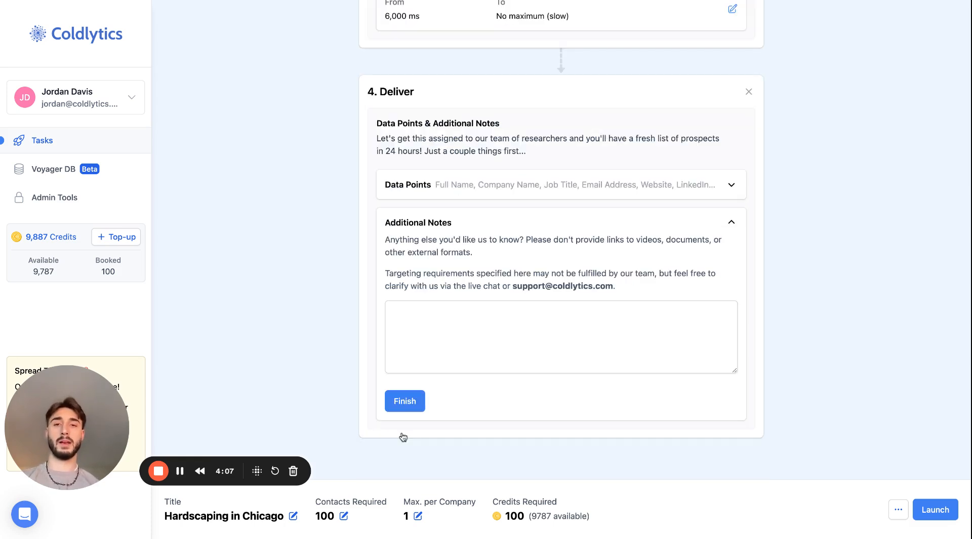
click(409, 402)
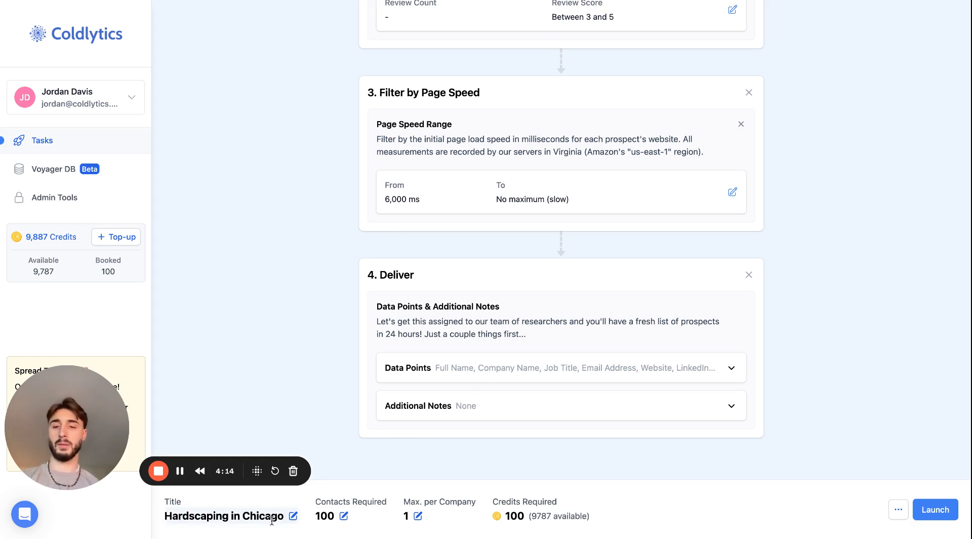
drag(315, 501, 387, 501)
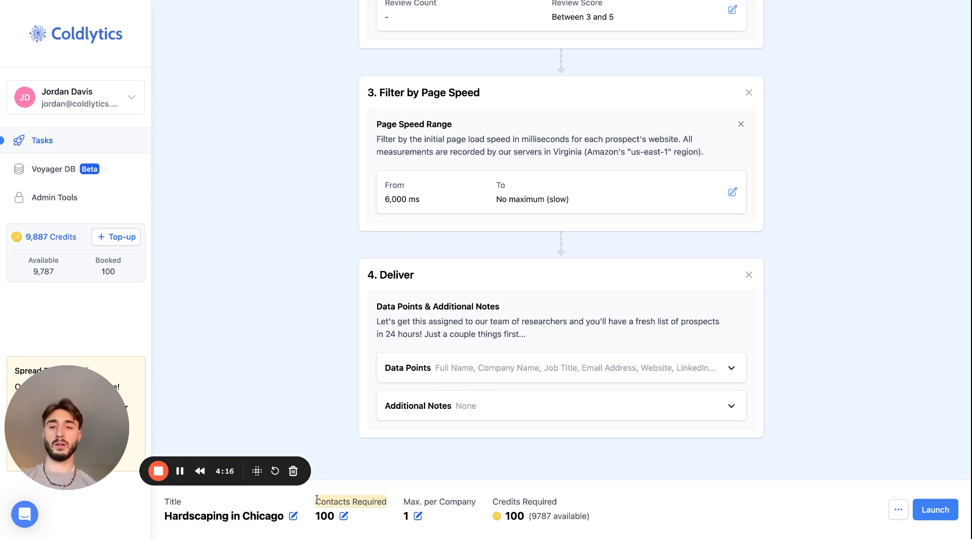
click(898, 509)
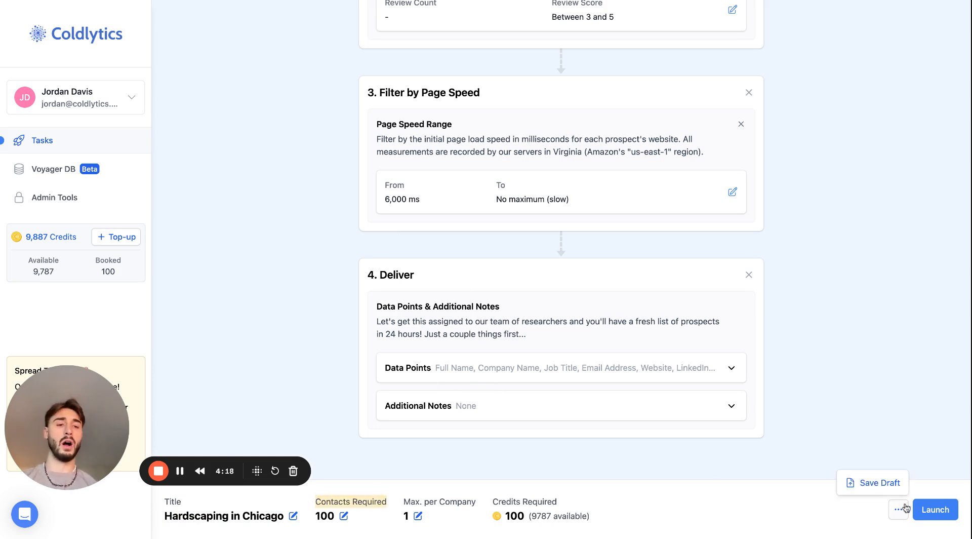
click(889, 484)
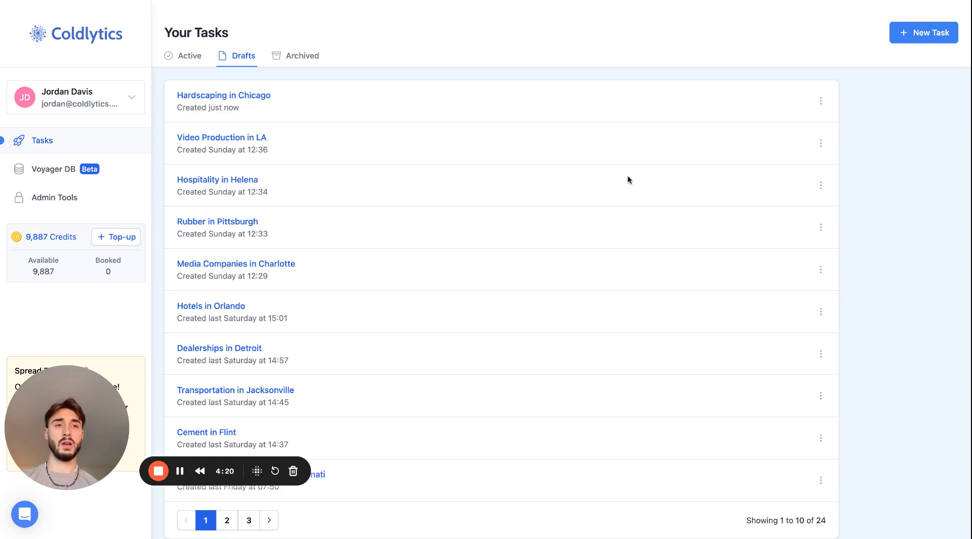
Reopen the Hardscaping in Chicago draft, launch the task and check its status description
click(250, 96)
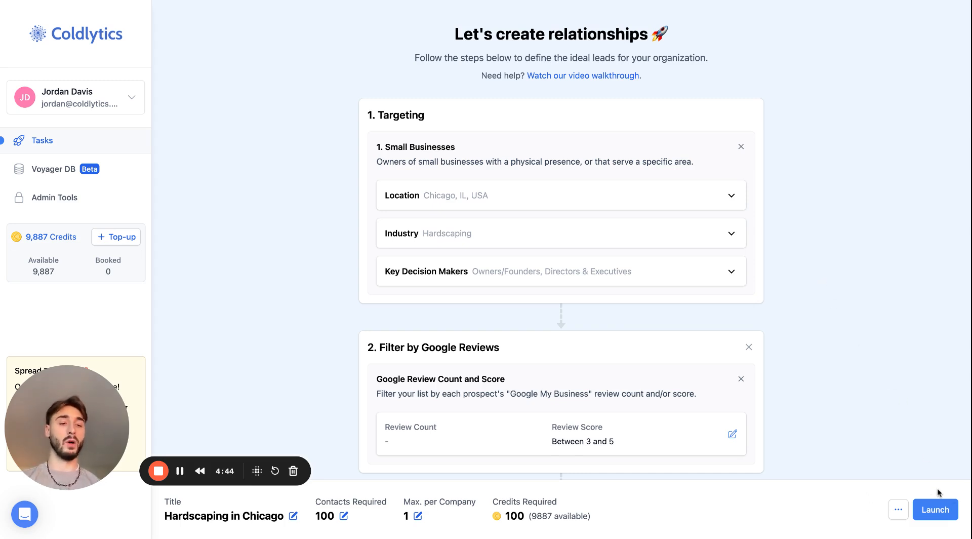
click(936, 510)
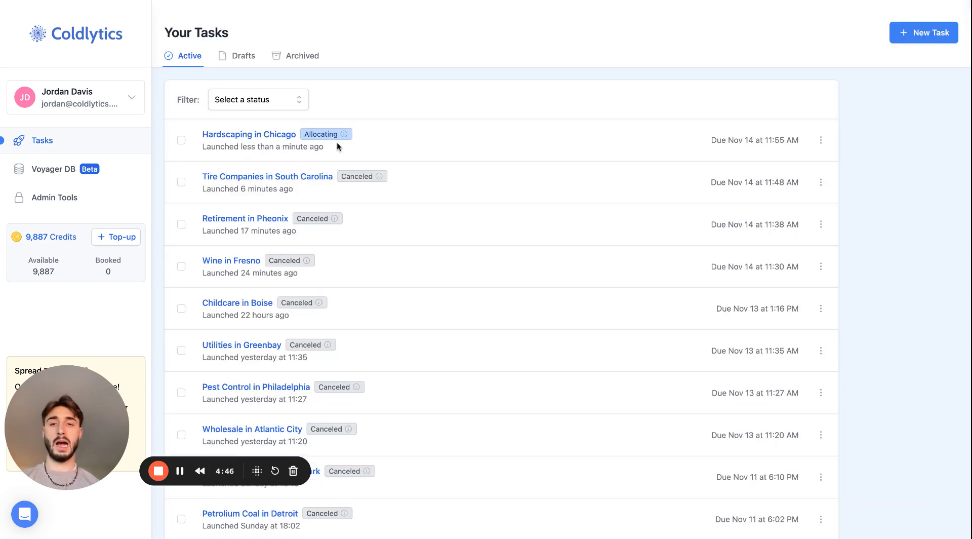
mouse_move(339, 141)
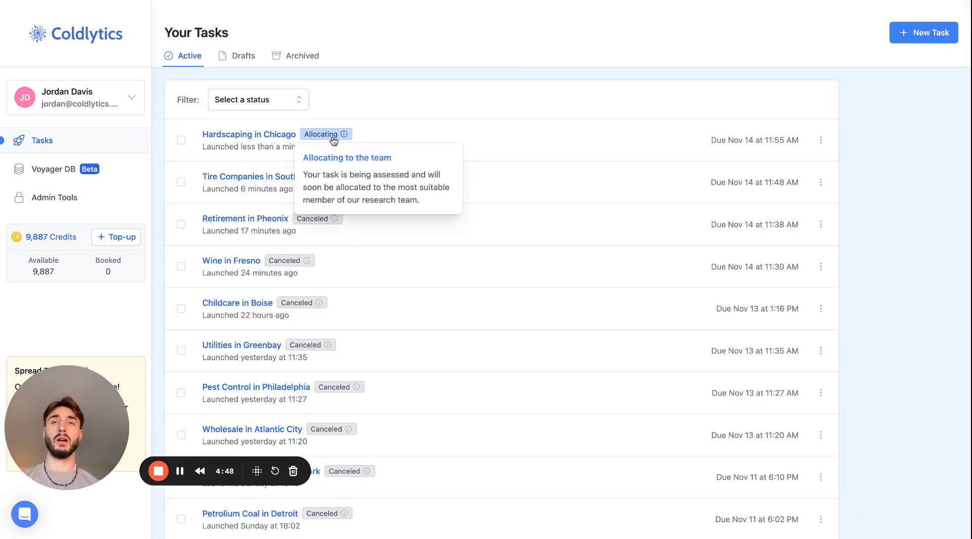